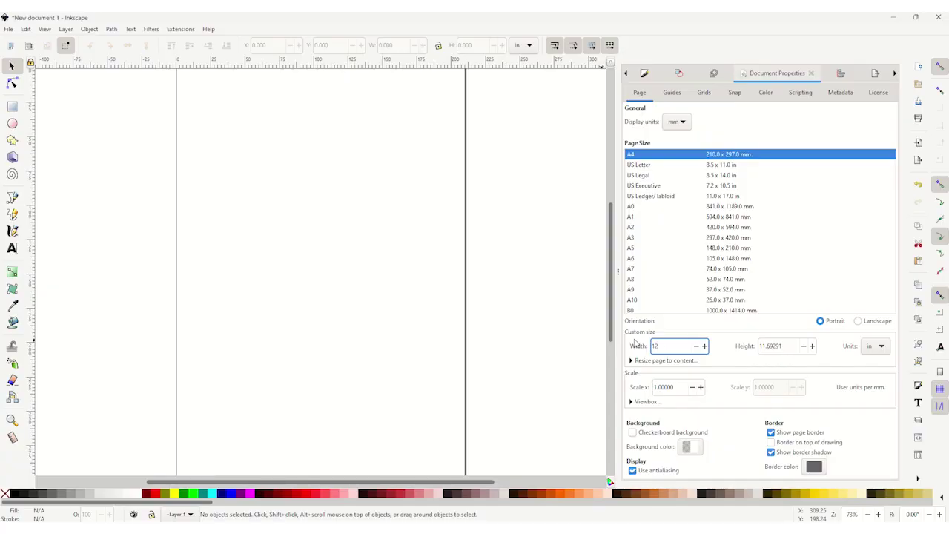
Step: Set the custom page size to 12 by 12 inches
key("Return")
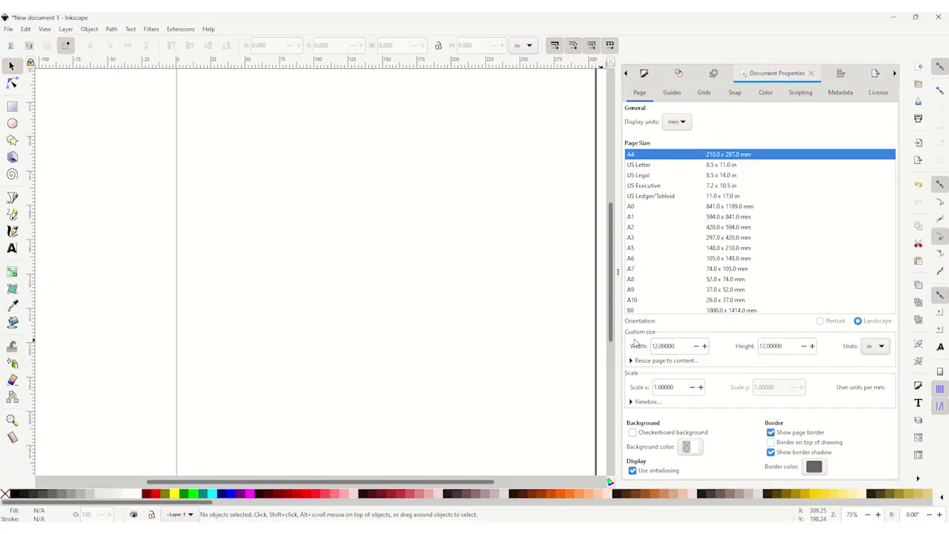
key("5")
scroll(169, 251, "up", 2)
Step: Draw a circle about 9.9 in across on the page
left_click(12, 123)
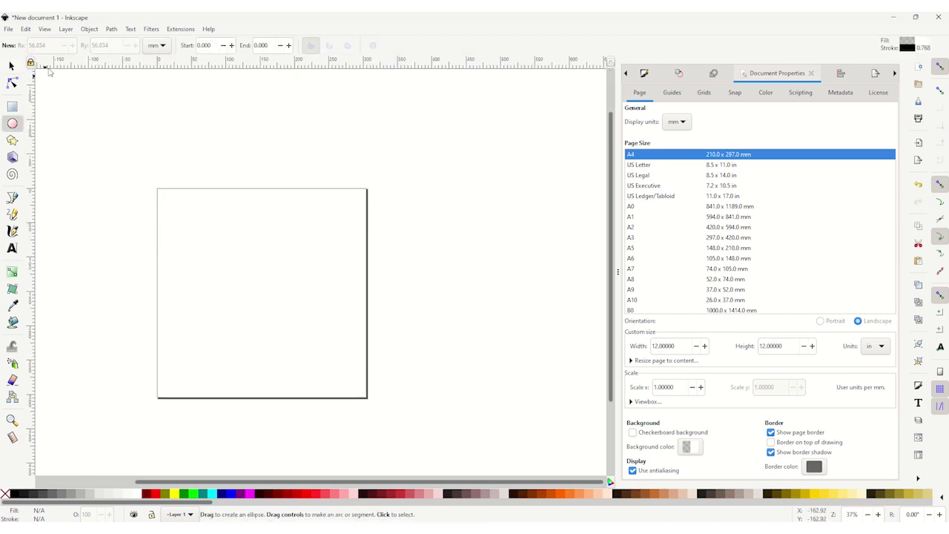
left_click(157, 33)
left_click_drag(184, 219, 356, 404)
left_click(11, 65)
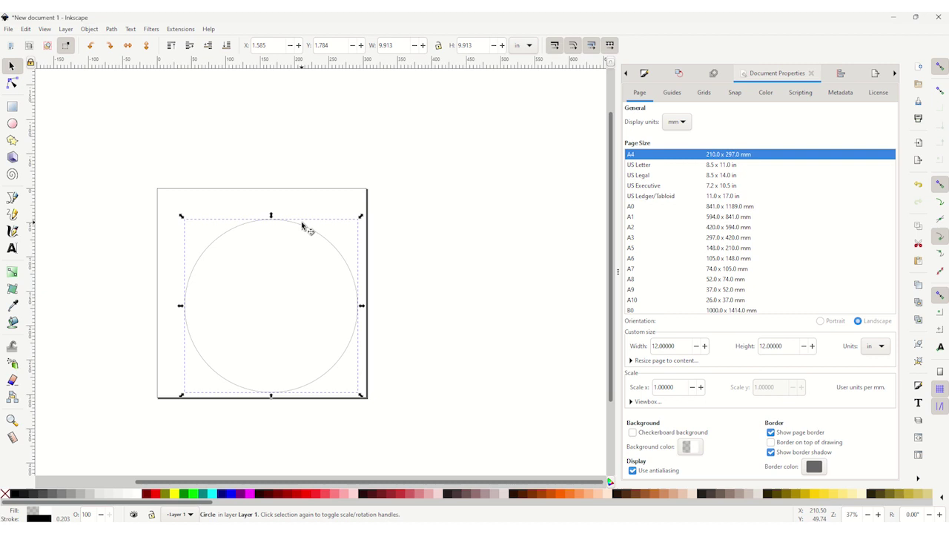
Step: Resize the circle to 11.5 in with locked proportions and centre it on the page both ways
type("11.")
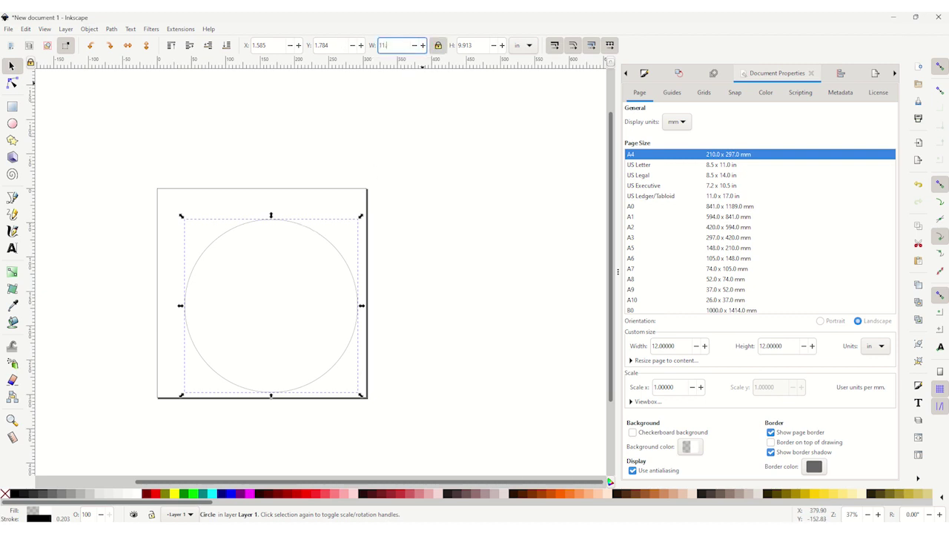
type("5")
key("Return")
left_click_drag(339, 237, 314, 215)
left_click(842, 74)
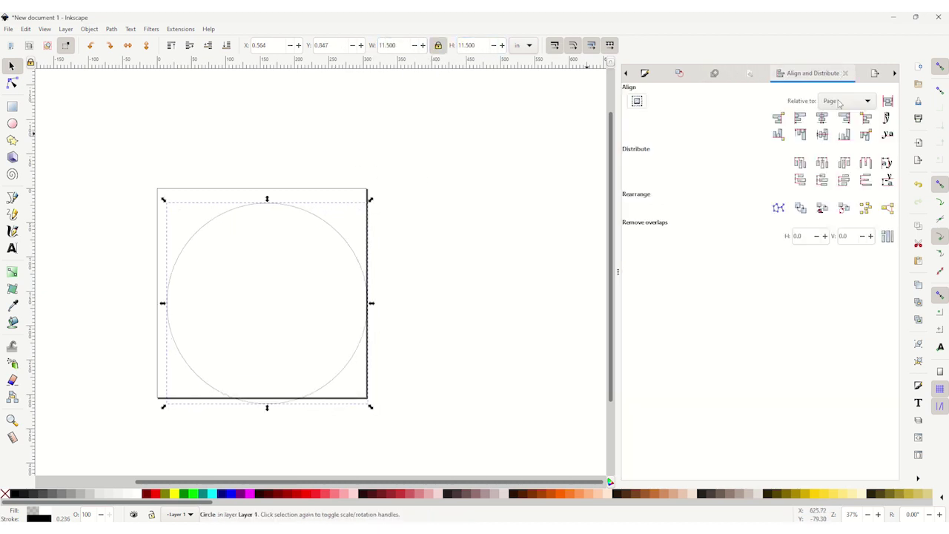
left_click(822, 135)
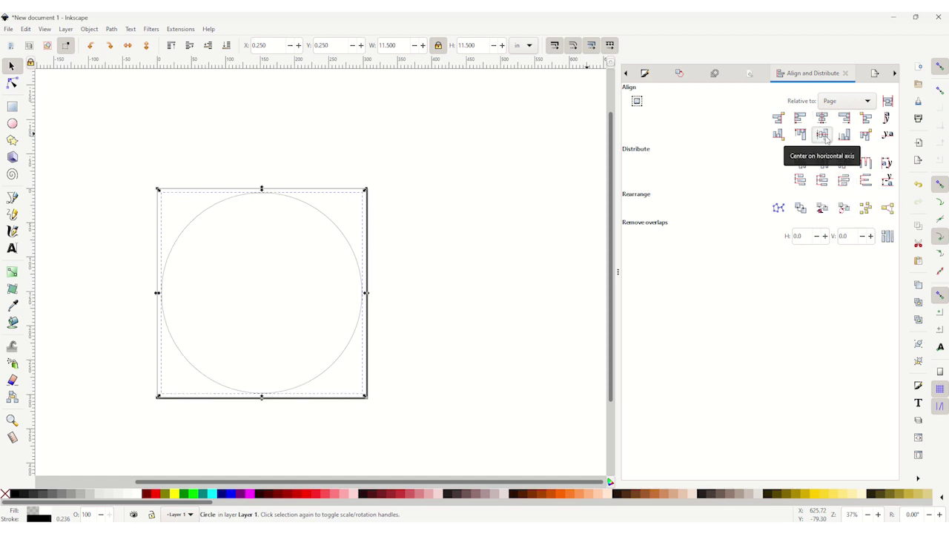
Step: Fill the circle with solid light teal-blue and remove its outline
left_click(643, 74)
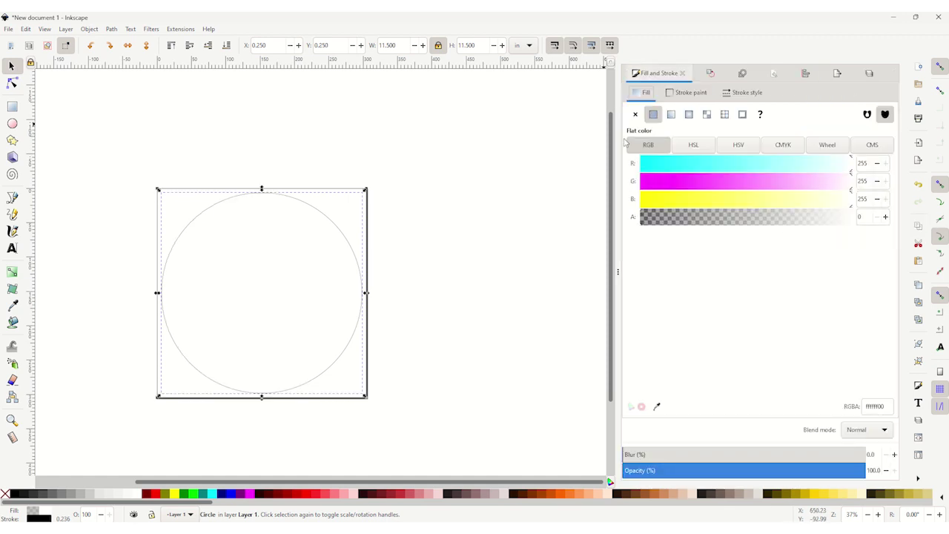
right_click(346, 358)
left_click(397, 171)
left_click(680, 95)
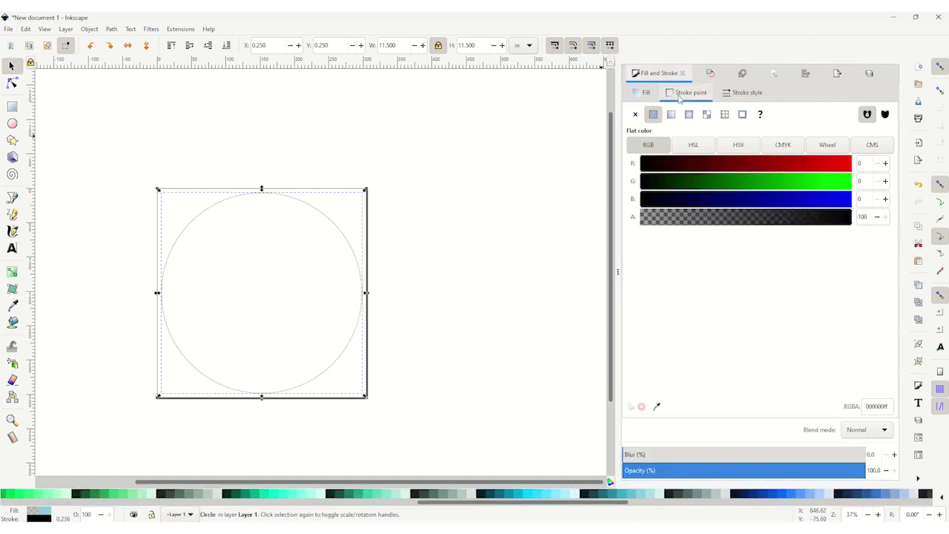
left_click(636, 114)
left_click(643, 92)
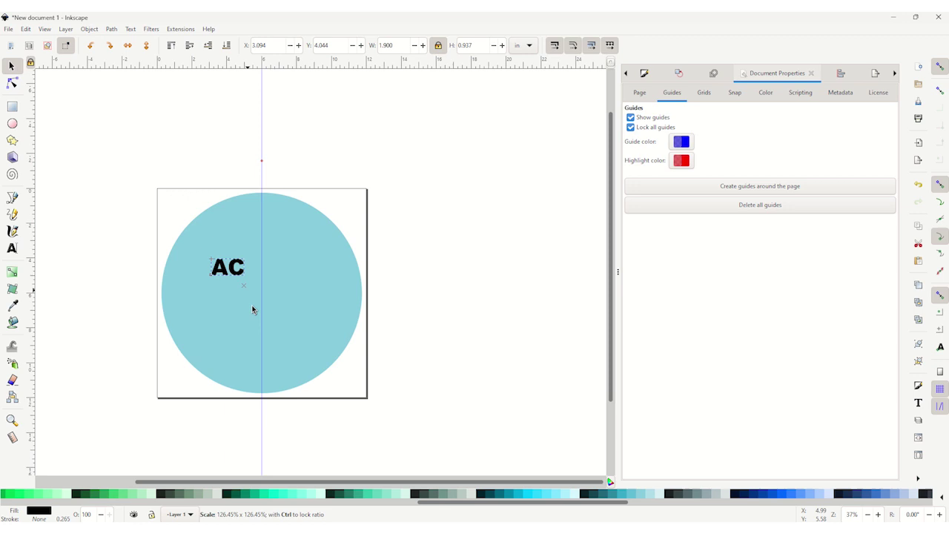
Step: Enlarge the AC text to about 5.9 in wide and centre it on the page
left_click_drag(252, 310, 321, 313)
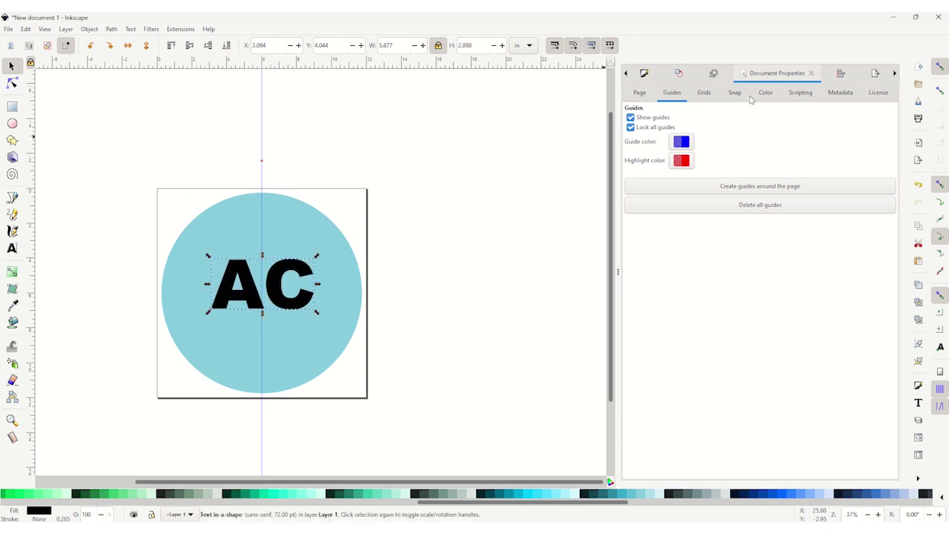
key("ctrl+shift+a")
left_click(822, 133)
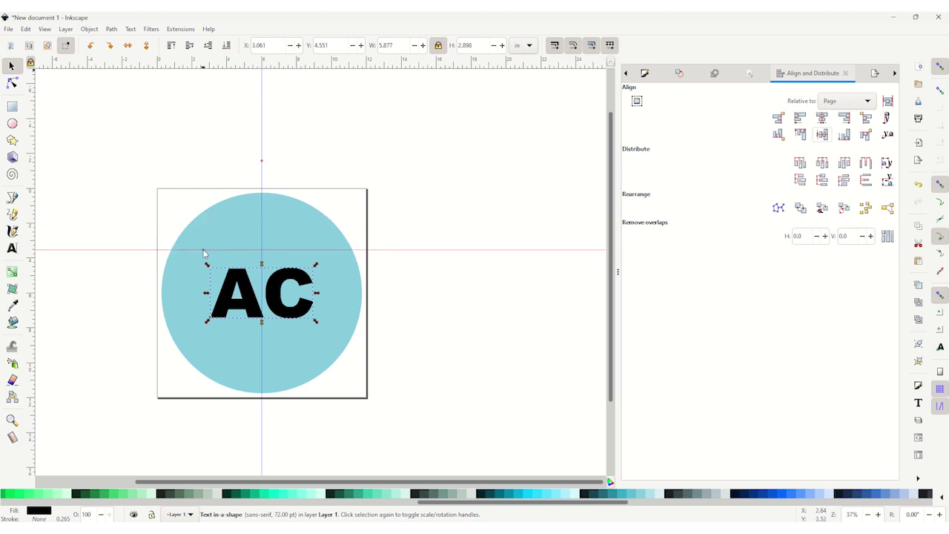
Step: Place a horizontal guide just above the letters, then enlarge the AC text to about 7.9 in wide and re-centre it on the page
left_click_drag(202, 250, 173, 260)
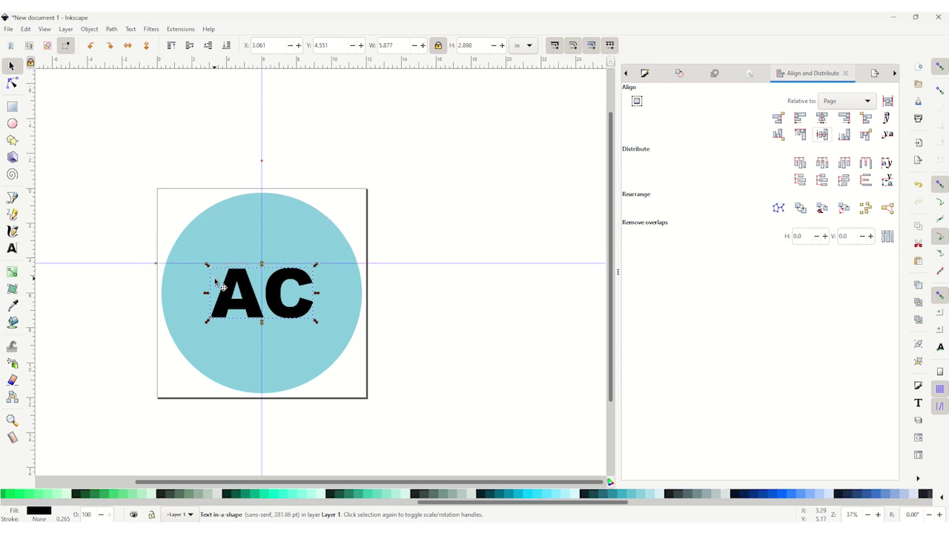
left_click_drag(317, 325, 350, 340)
left_click(822, 117)
left_click(822, 133)
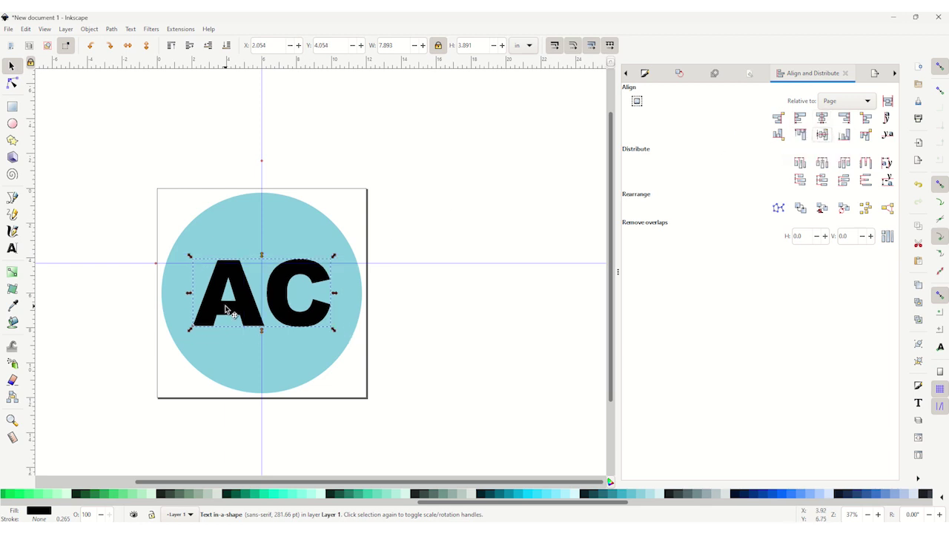
Step: Add a vertical guide over the letter C and adjust the positions of the vertical guides crossing A and C
scroll(233, 308, "up", 4)
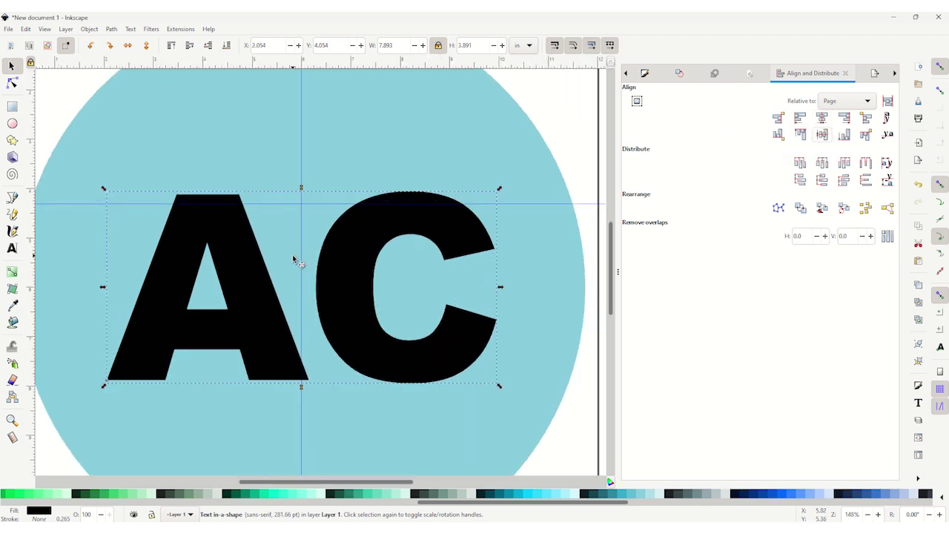
key("Escape")
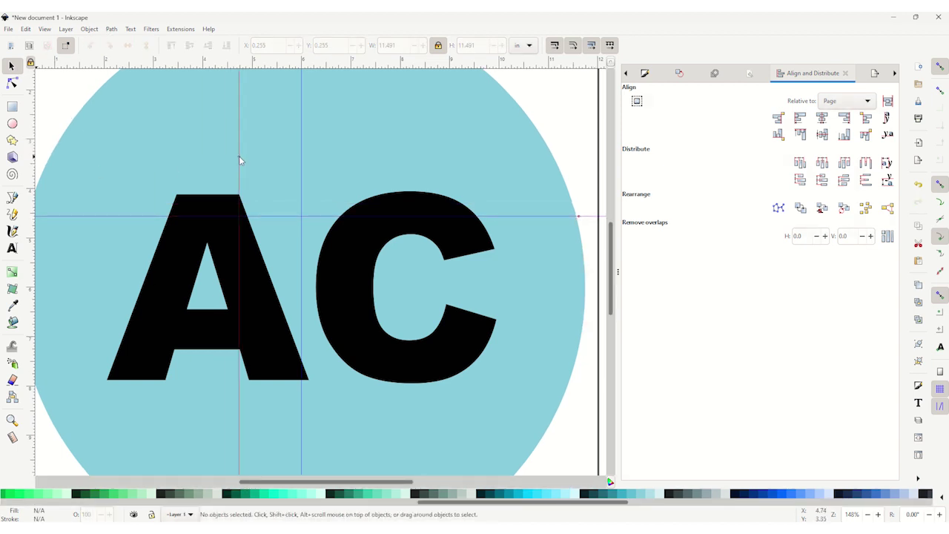
left_click_drag(31, 152, 326, 134)
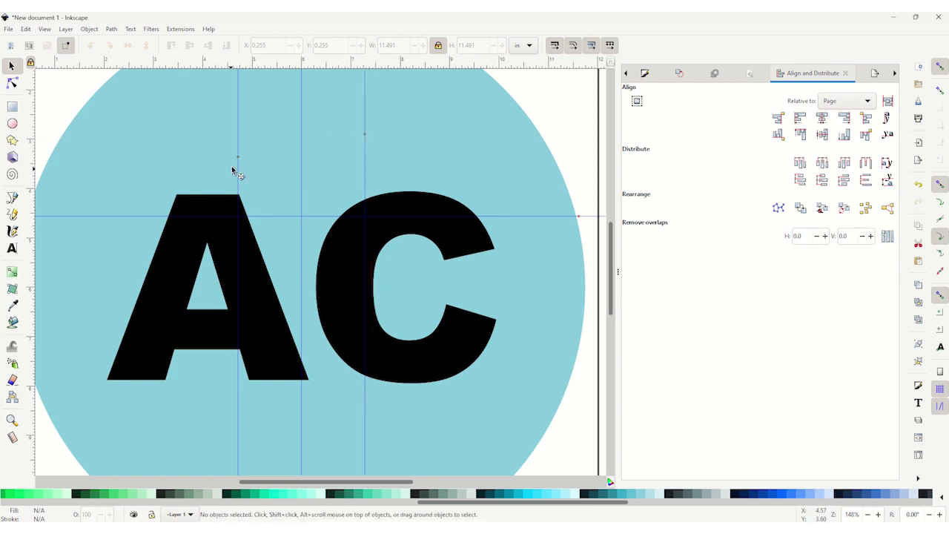
double_click(233, 170)
left_click(170, 247)
double_click(365, 148)
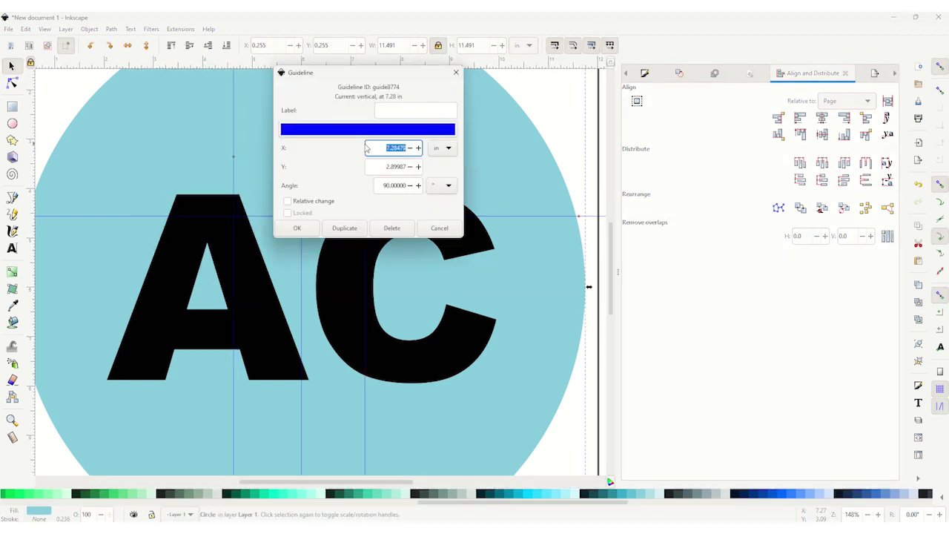
left_click(311, 231)
left_click(318, 226)
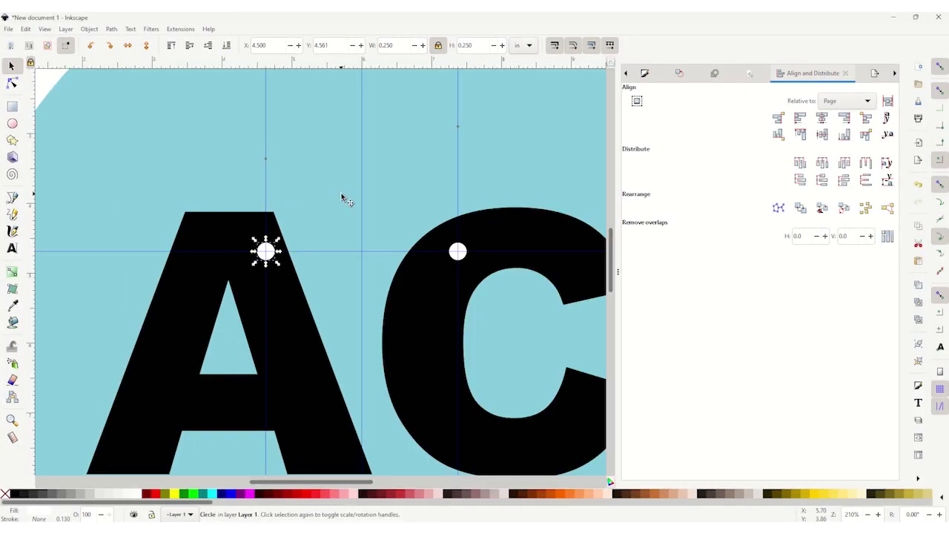
Step: Cut a hole in the letter A by subtracting the small white circle with Difference
left_click(111, 29)
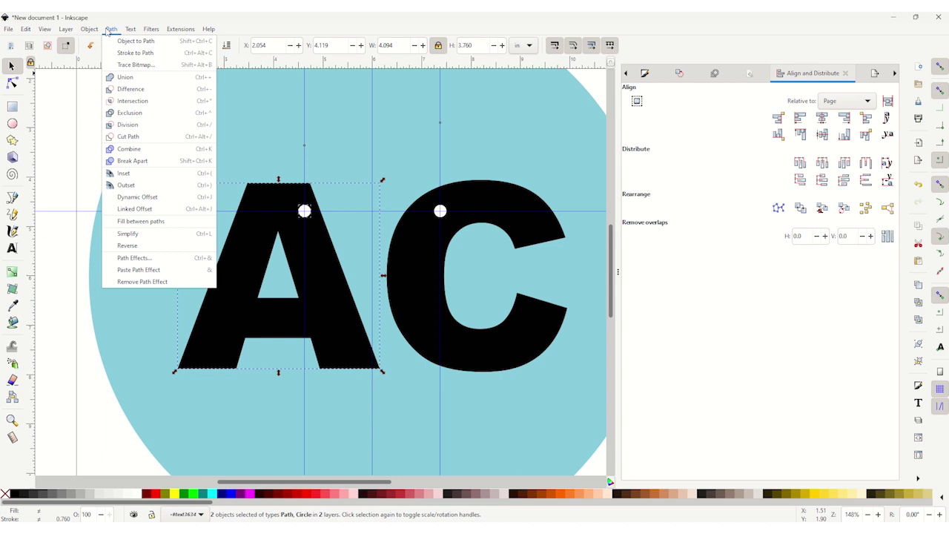
left_click(130, 90)
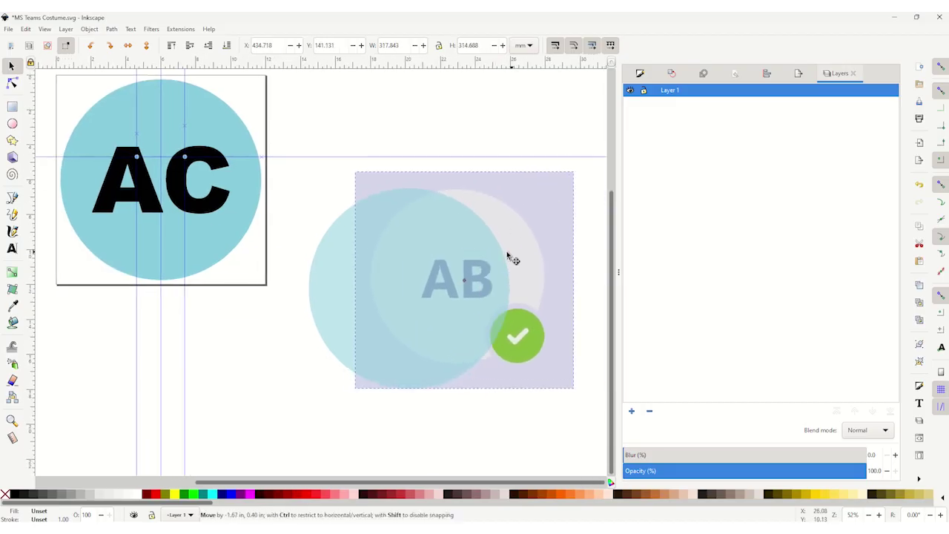
Step: Scale and move the AB reference image until its avatar disc matches the semi-transparent blue circle
left_click_drag(573, 330, 599, 460)
left_click_drag(512, 375, 458, 378)
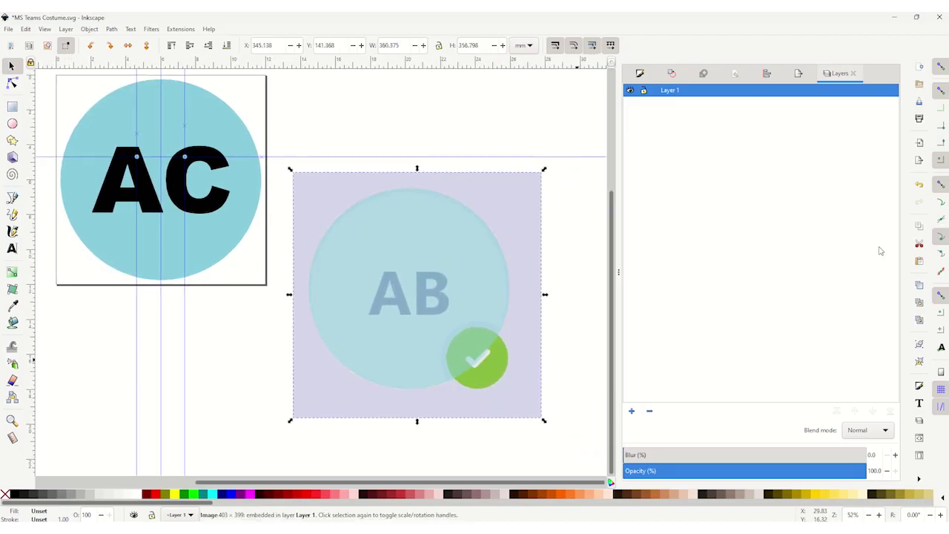
left_click_drag(545, 422, 546, 424)
Step: Draw a white circle about 106 mm across over the outer ring of the check badge and fit it to the ring
left_click(468, 277)
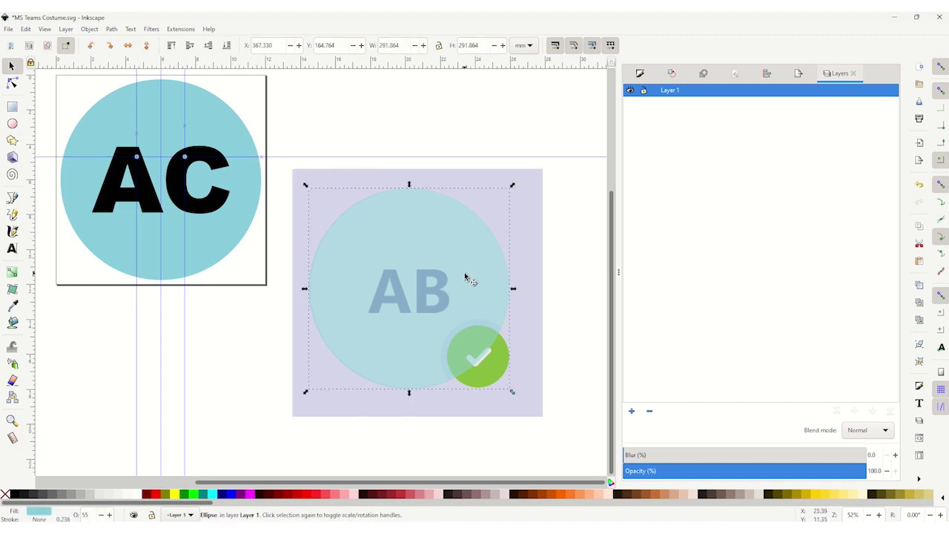
scroll(508, 370, "up", 3)
key("e")
mouse_move(423, 247)
left_mouse_down()
mouse_move(554, 416)
mouse_move(534, 339)
mouse_move(494, 322)
left_mouse_up()
key("s")
left_click_drag(519, 430, 536, 455)
Step: Draw a second circle over the badge's inner disc, colour it red and fit it inside the white ring
key("e")
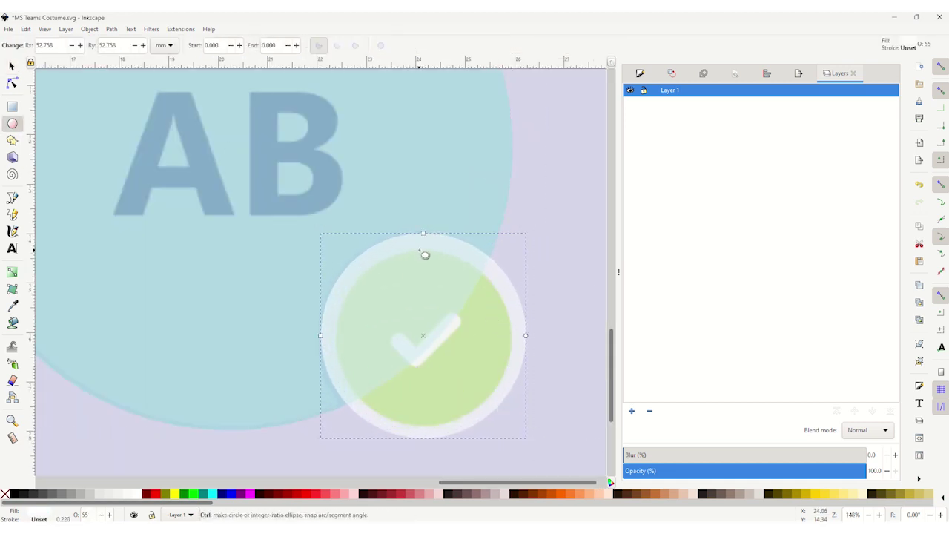
left_click_drag(422, 250, 600, 451)
left_click(156, 494)
key("s")
left_click_drag(519, 356, 435, 356)
left_click_drag(512, 425, 514, 451)
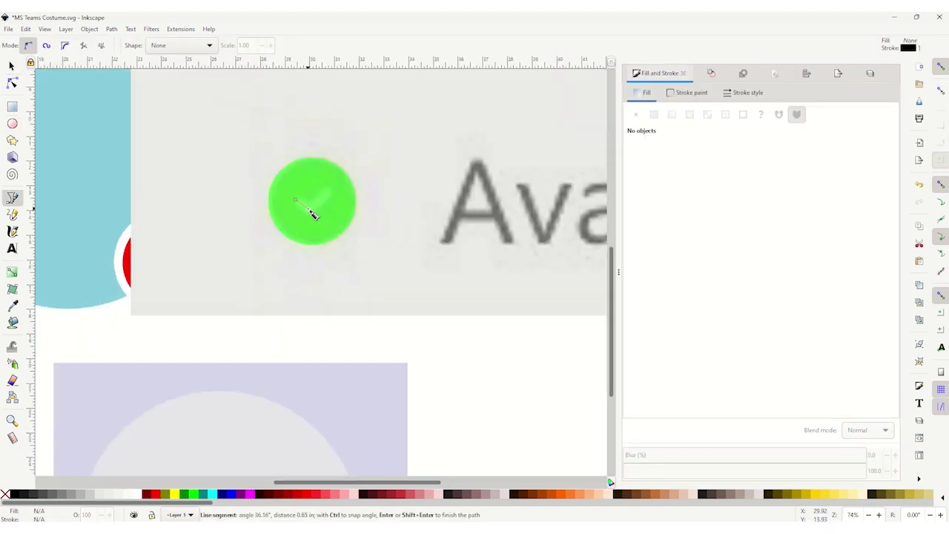
Step: Trace the tick on the green badge as an open path with two straight Pen tool segments
left_click(310, 209)
double_click(328, 192)
left_click(687, 95)
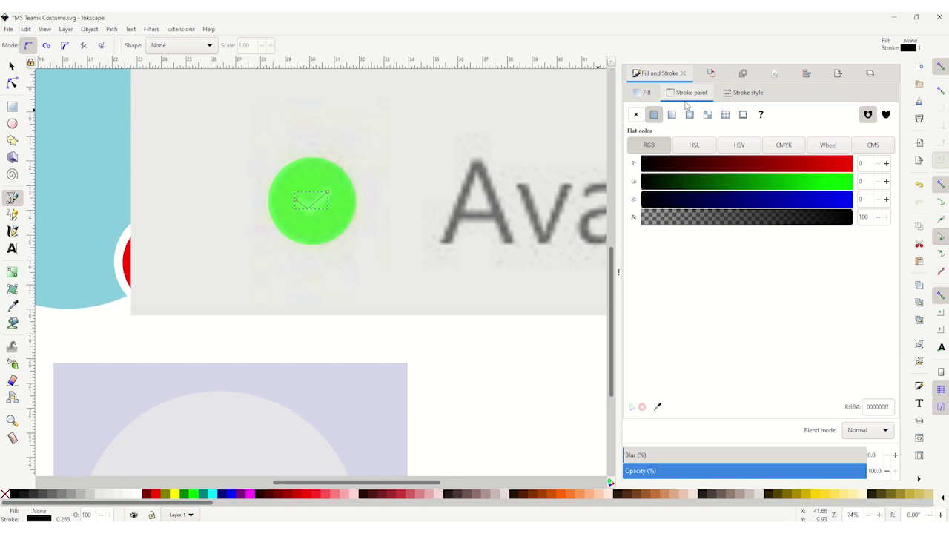
Step: Thicken the check mark's stroke to about 7.5 mm and give it square caps
left_click(724, 92)
left_click(690, 114)
left_click(690, 115)
left_click(690, 114)
left_click(690, 114)
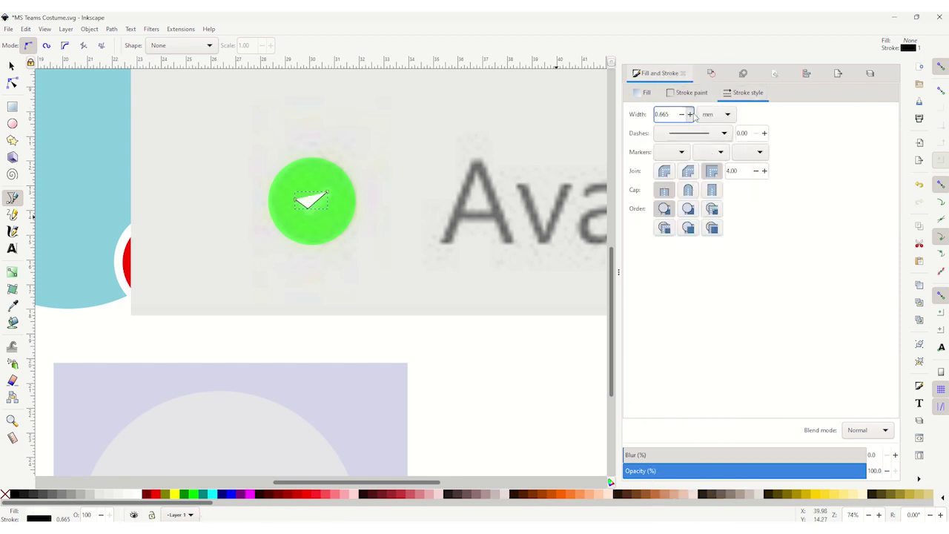
key("s")
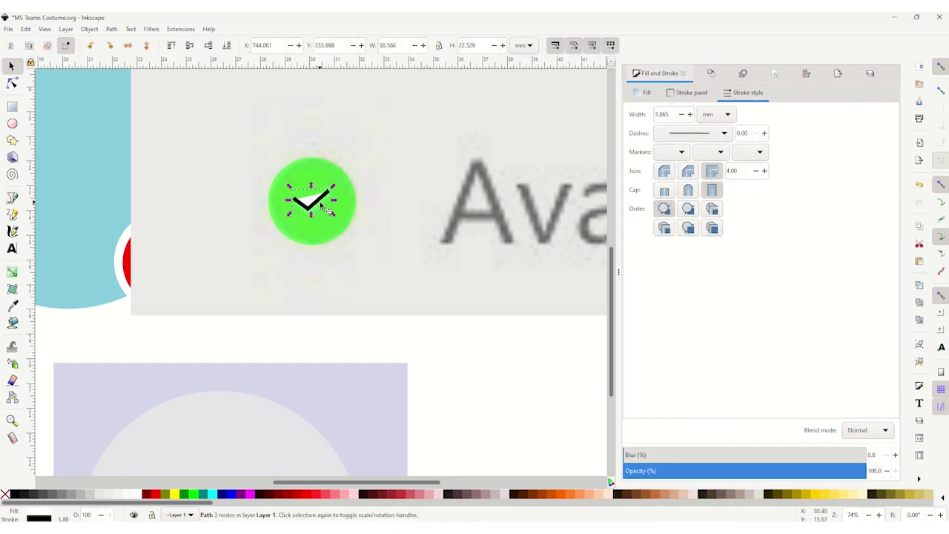
left_click(690, 114)
Step: Remove the check mark's fill and colour its stroke white
left_click(686, 93)
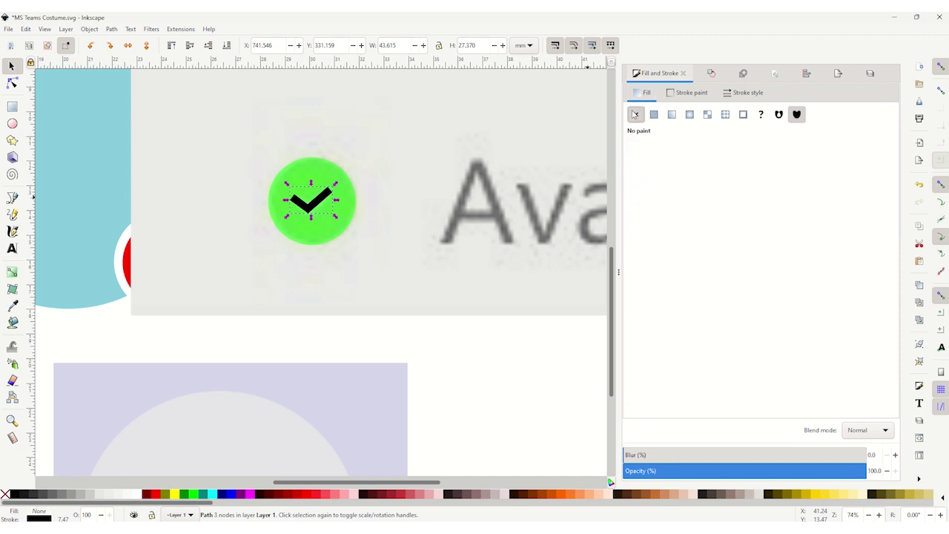
left_click(131, 495, "shift")
key("Escape")
Step: Move the Available reference image down beside the AB reference image
key("5")
left_click_drag(275, 256, 350, 349)
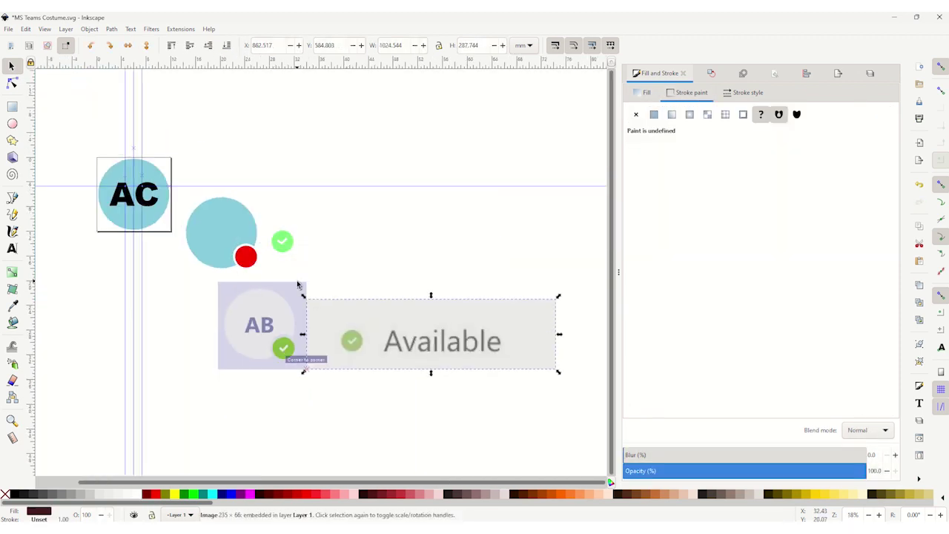
scroll(269, 295, "up", 8)
double_click(270, 298)
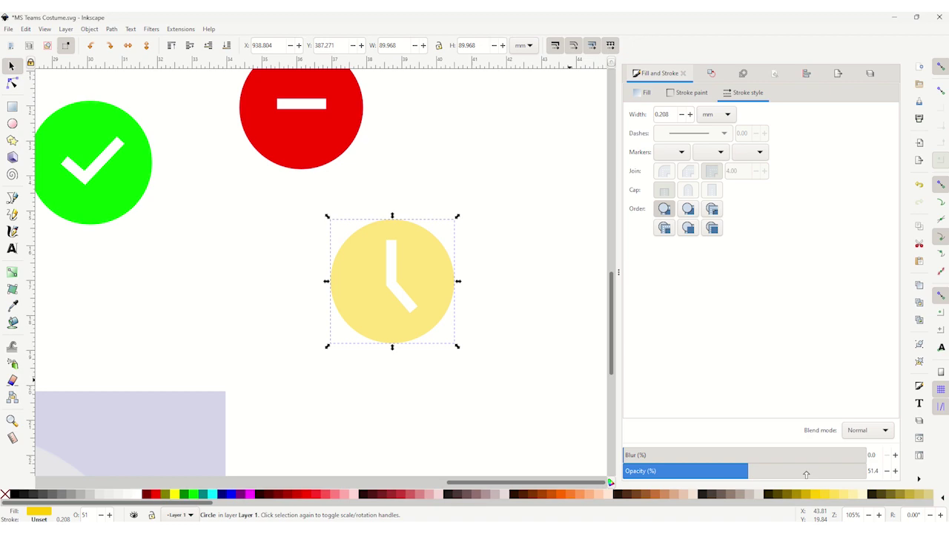
Step: Set the yellow clock circle's opacity to 100% and deselect it
left_click_drag(818, 471, 944, 470)
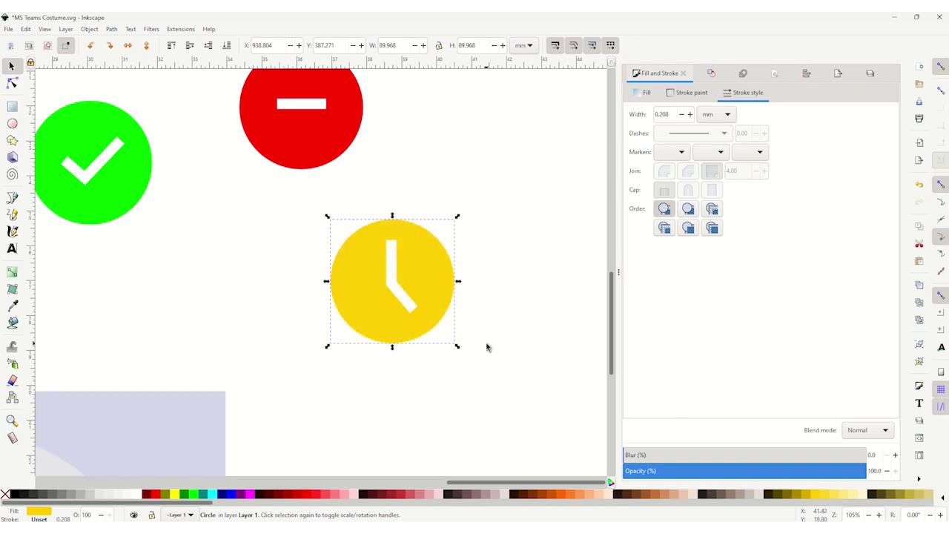
left_click(514, 348)
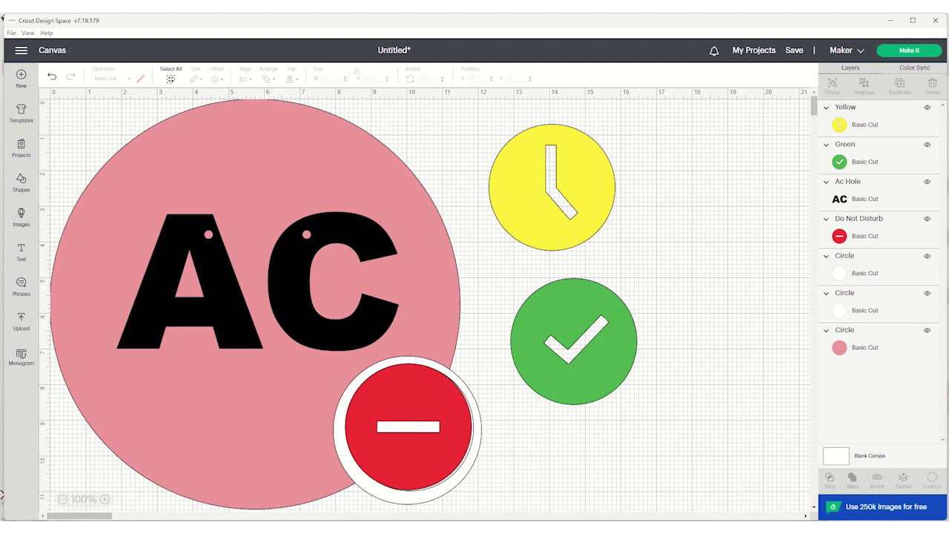
Step: Switch to Cricut Design Space and hide every layer except the large pink circle
left_click(927, 293)
left_click(927, 256)
left_click(927, 218)
left_click(927, 182)
left_click(927, 145)
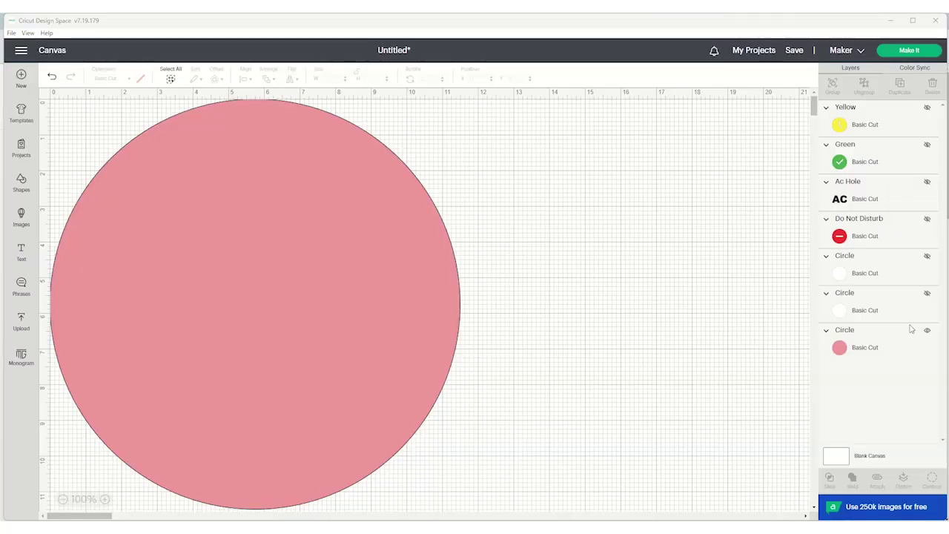
Step: Hide the pink circle, show only the Ac Hole layer and send it for cutting
left_click(927, 330)
left_click(927, 181)
left_click(911, 50)
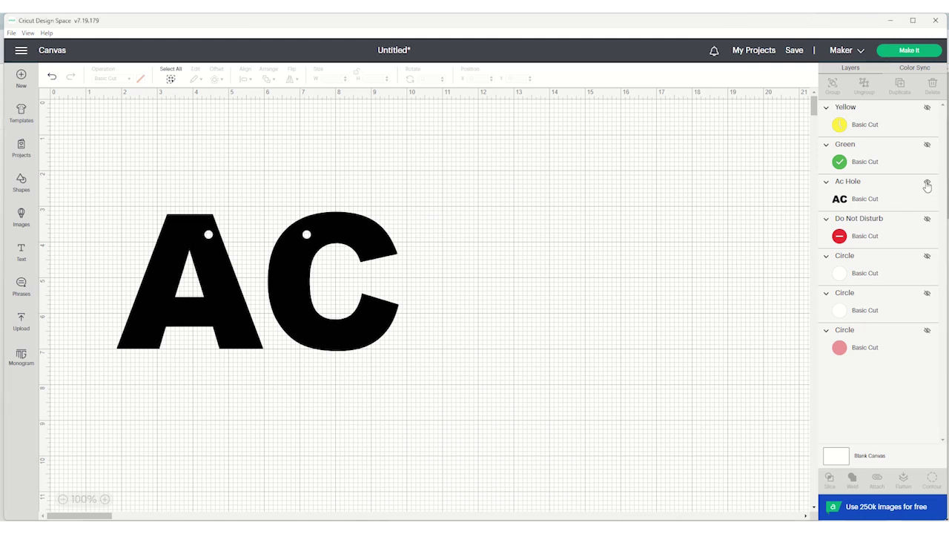
Step: Hide the Ac Hole layer and show only the larger white circle from behind the Do Not Disturb badge
left_click(927, 182)
left_click(927, 256)
left_click(927, 294)
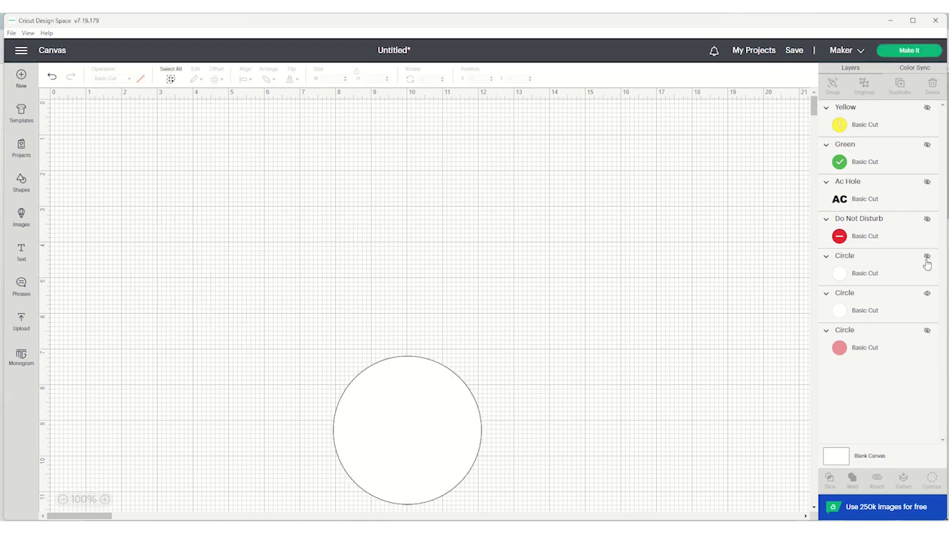
Step: Send the larger white circle, the Yellow layer and the Do Not Disturb layer for cutting, each shown on its own
left_click(884, 51)
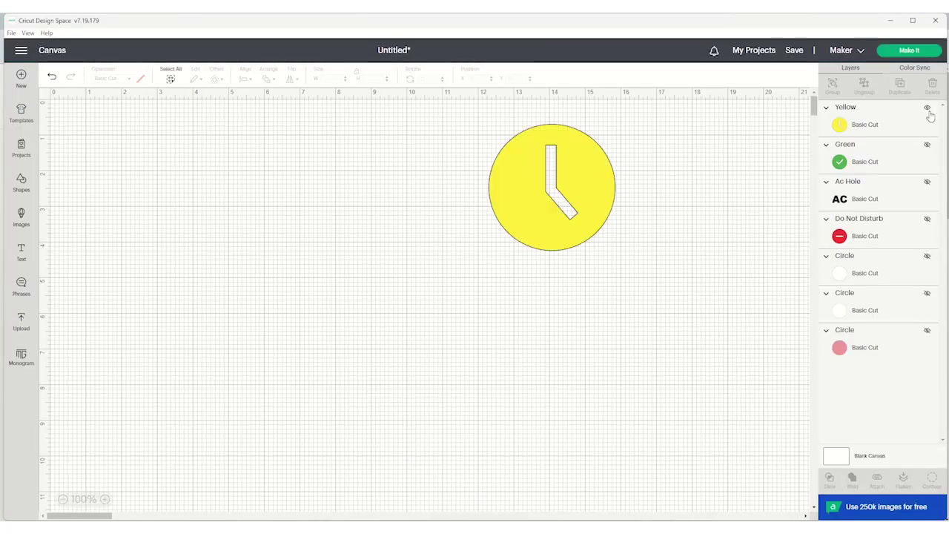
left_click(899, 51)
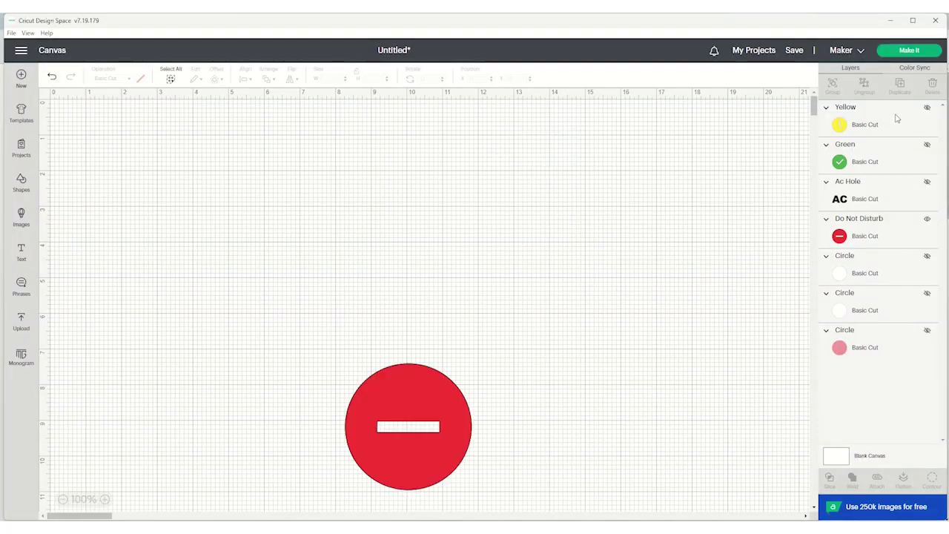
left_click(895, 52)
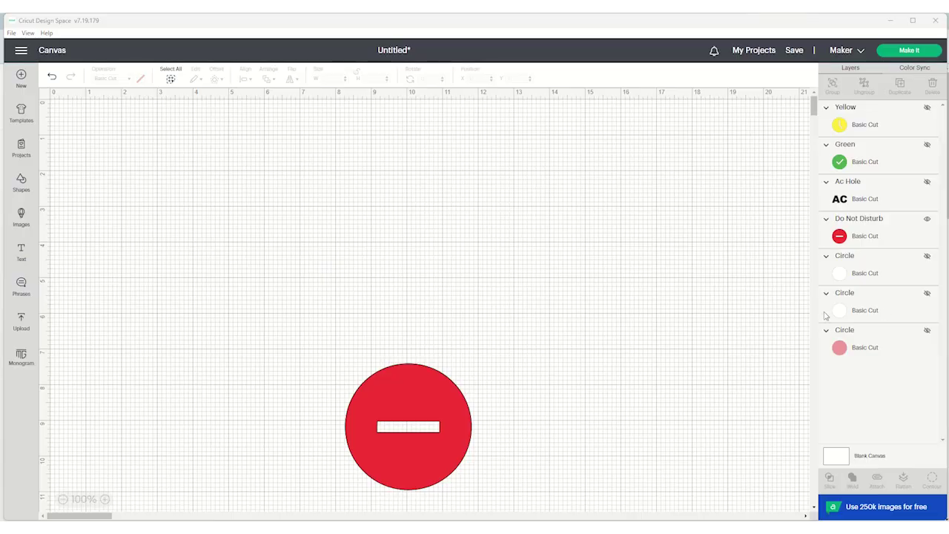
Step: Hide the Do Not Disturb layer, show only the Green layer and send it for cutting
left_click(927, 219)
left_click(927, 144)
left_click(910, 49)
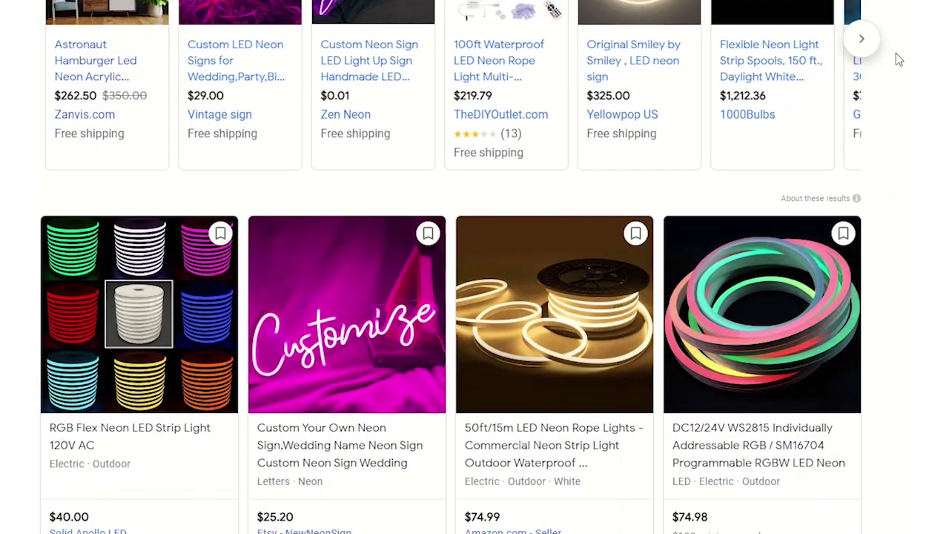
Step: Switch to the web shopping results and compare the neon LED strip light listings and their prices
scroll(898, 59, "down", 7)
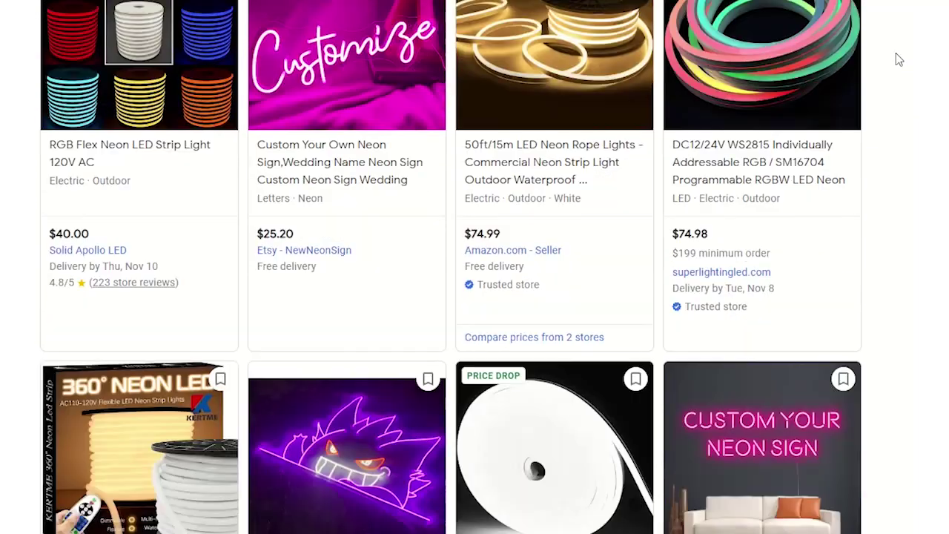
scroll(899, 59, "down", 7)
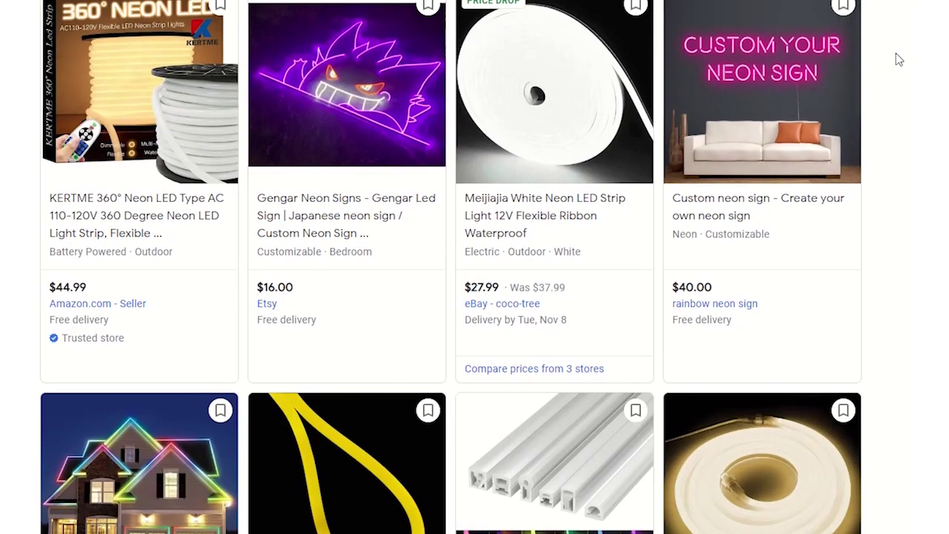
scroll(899, 60, "down", 7)
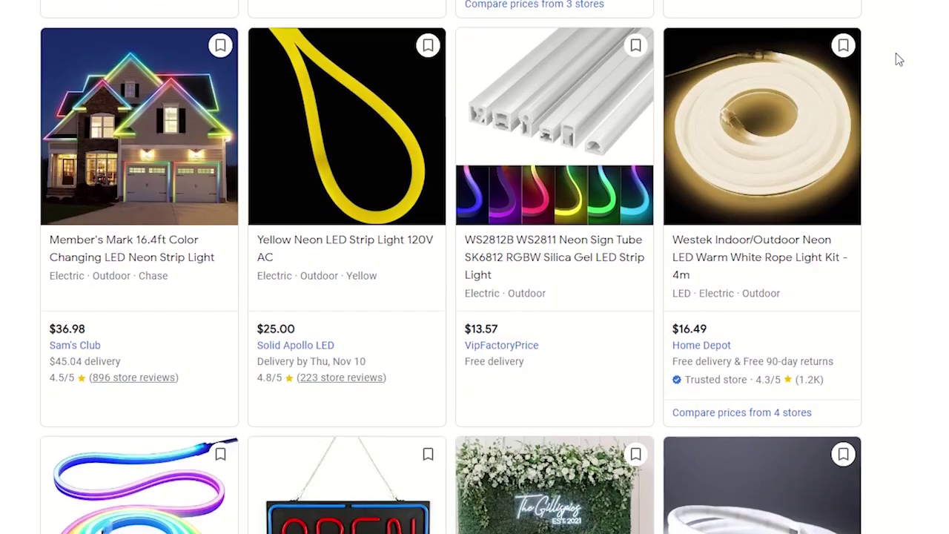
scroll(899, 60, "down", 7)
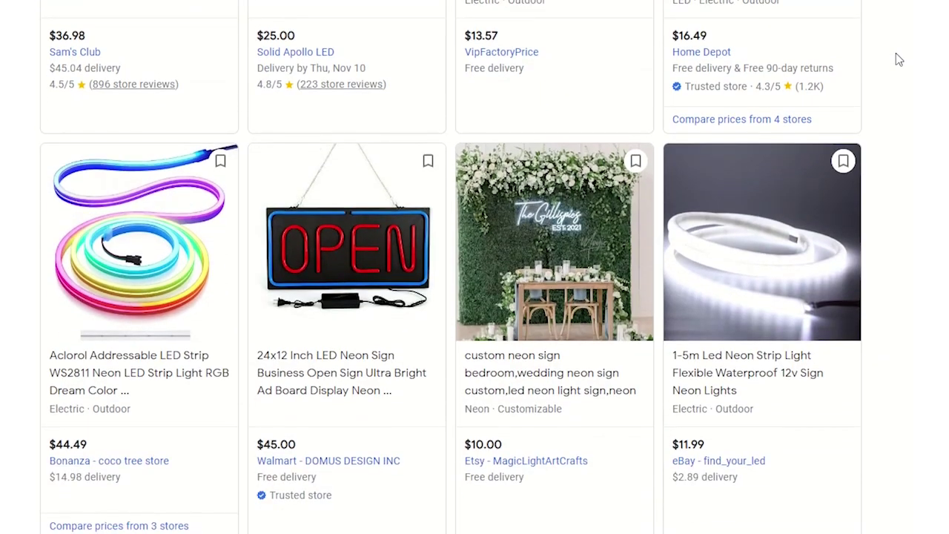